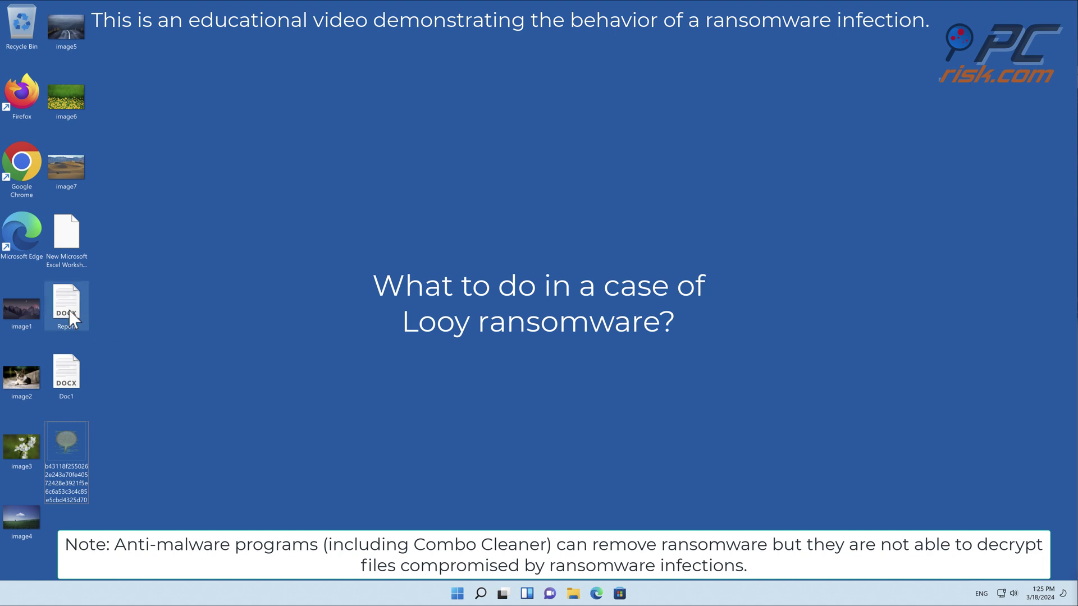
- View image1 in Photos, then run the b431… ransomware sample as administrator
double_click(18, 308)
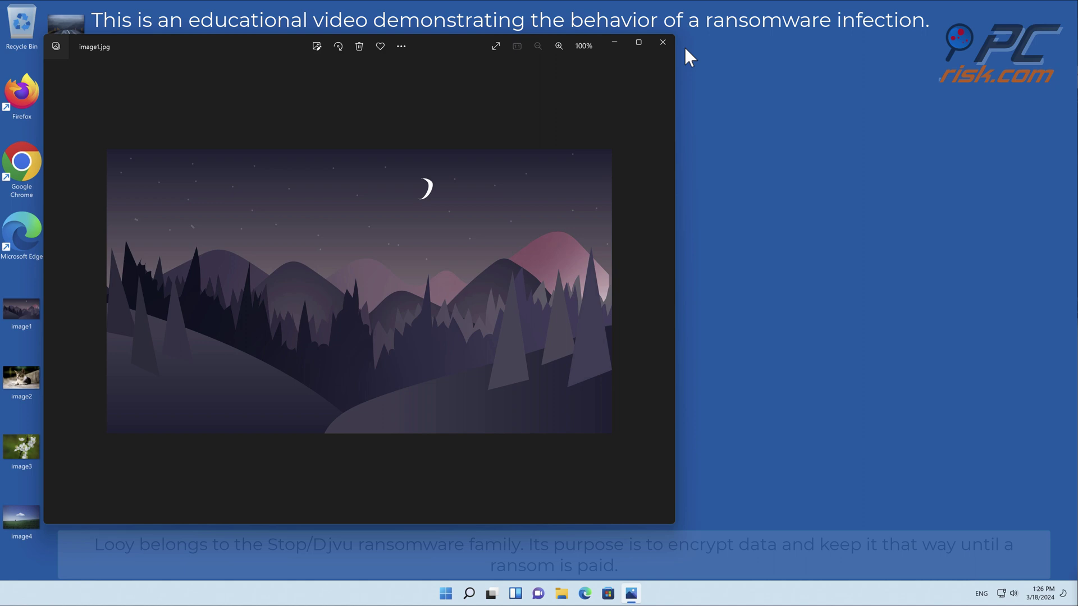
click(662, 42)
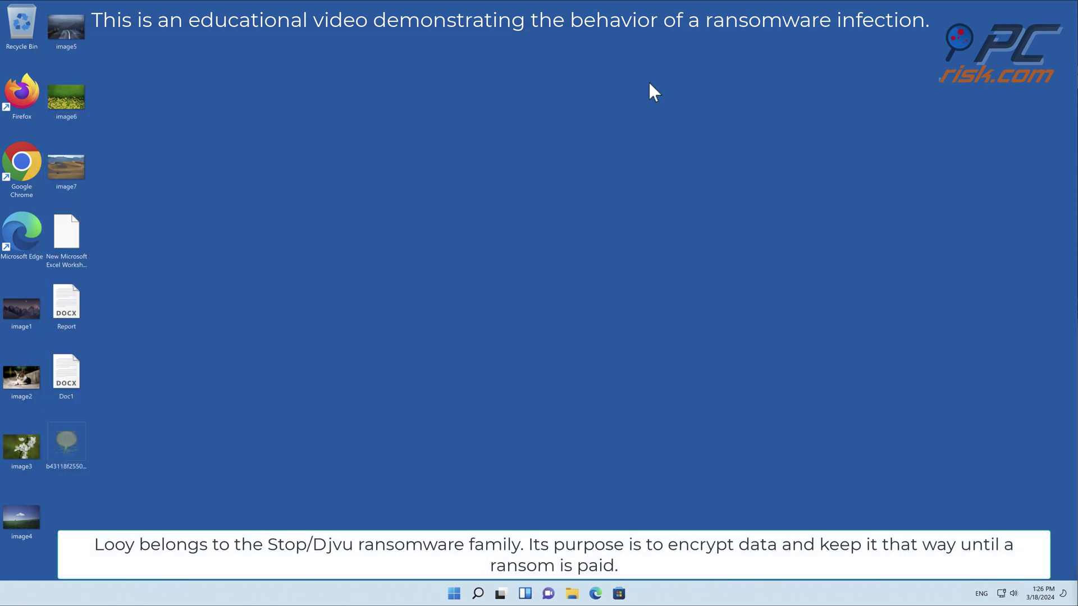
right_click(72, 444)
click(145, 346)
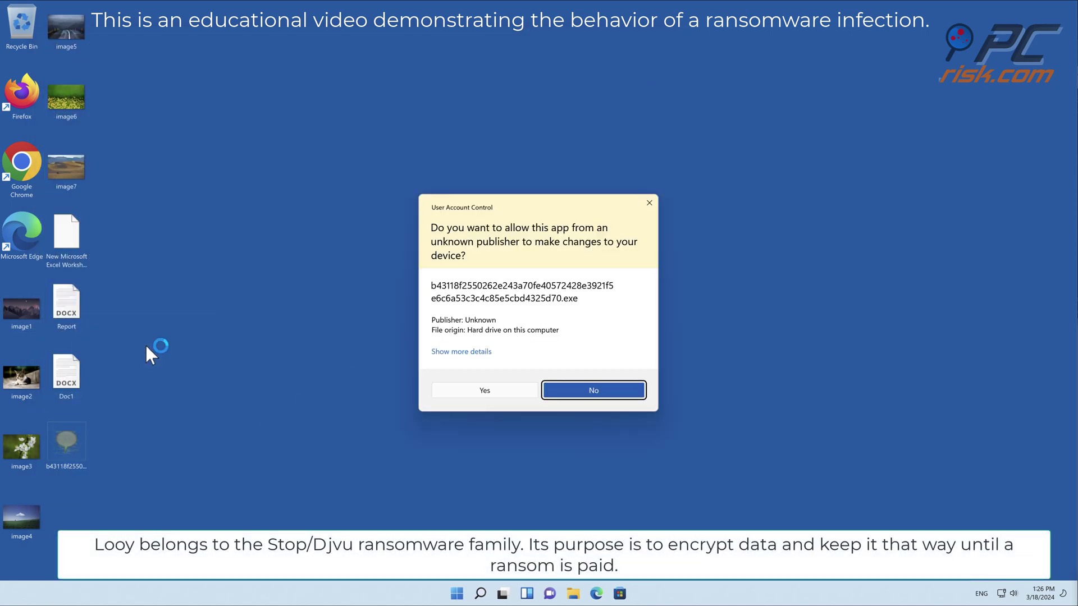
click(508, 392)
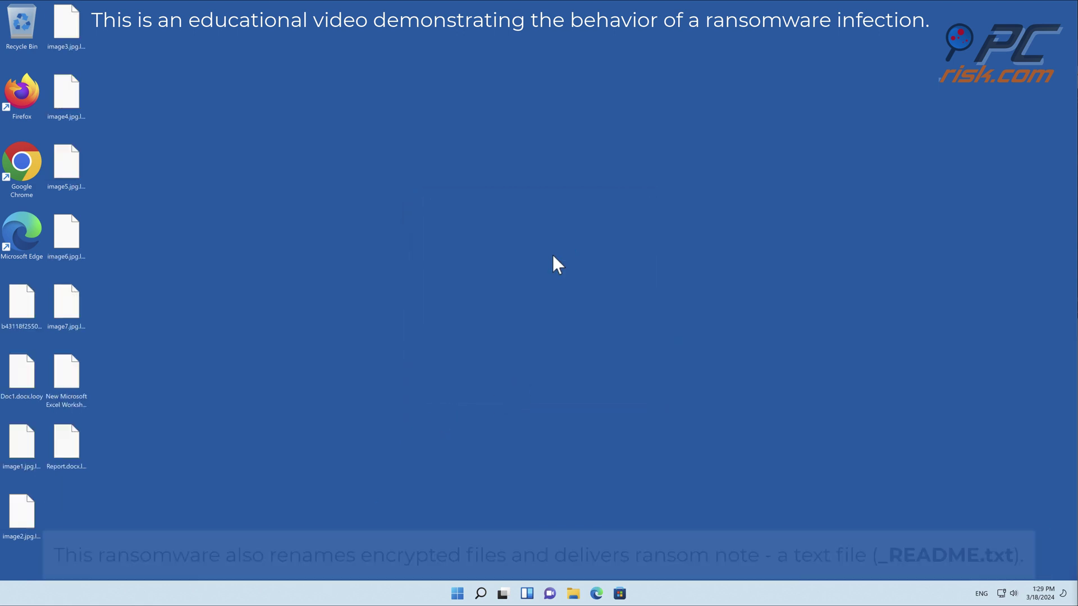
- Try opening image1.jpg.looy, select Report and image5, then bring up File Explorer
double_click(25, 451)
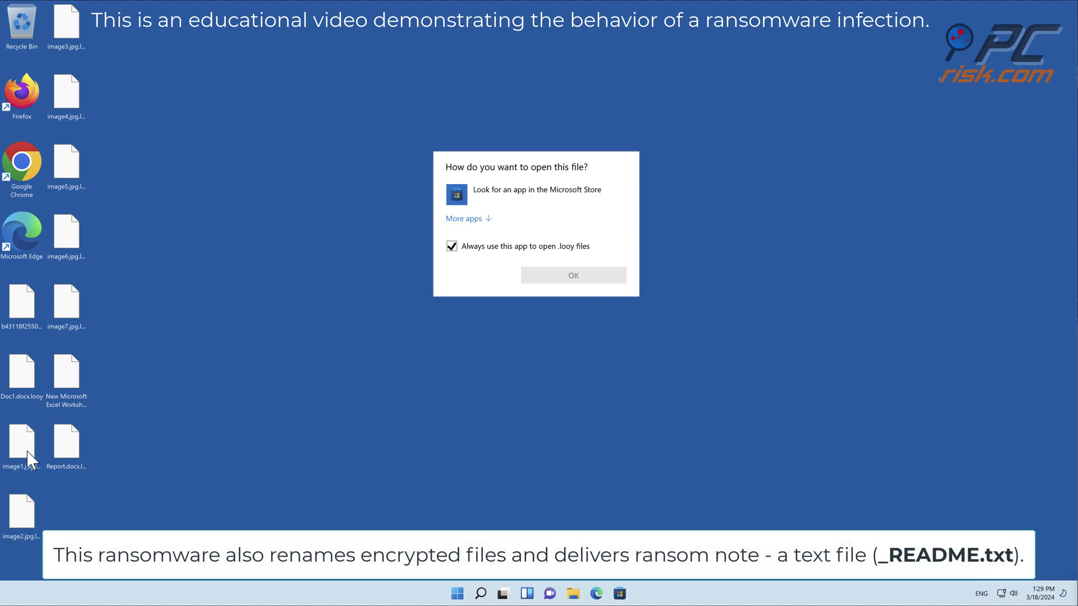
key(Escape)
click(79, 440)
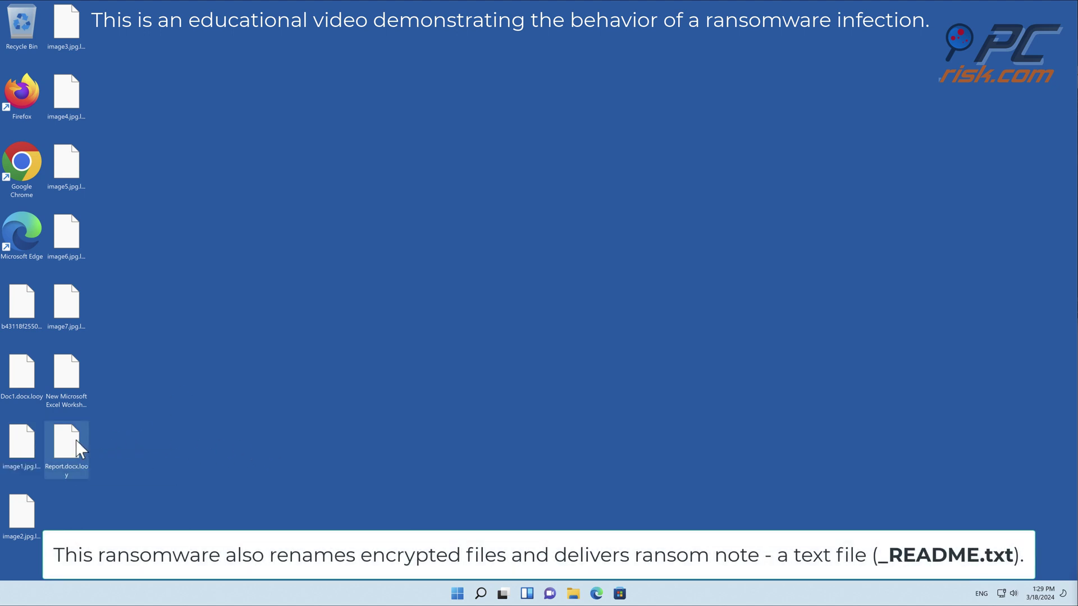
click(73, 164)
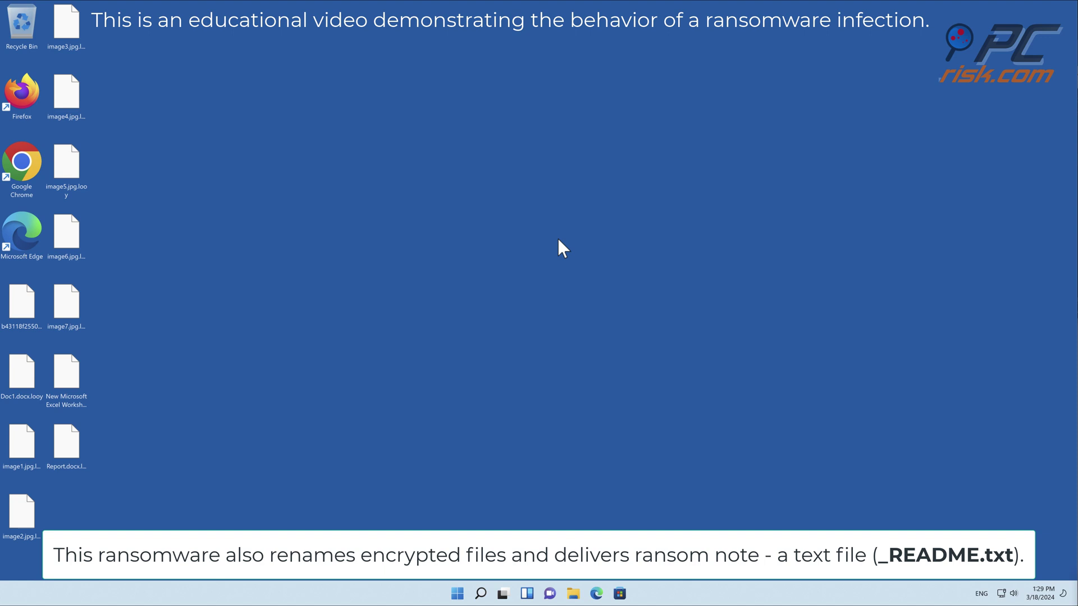
click(573, 594)
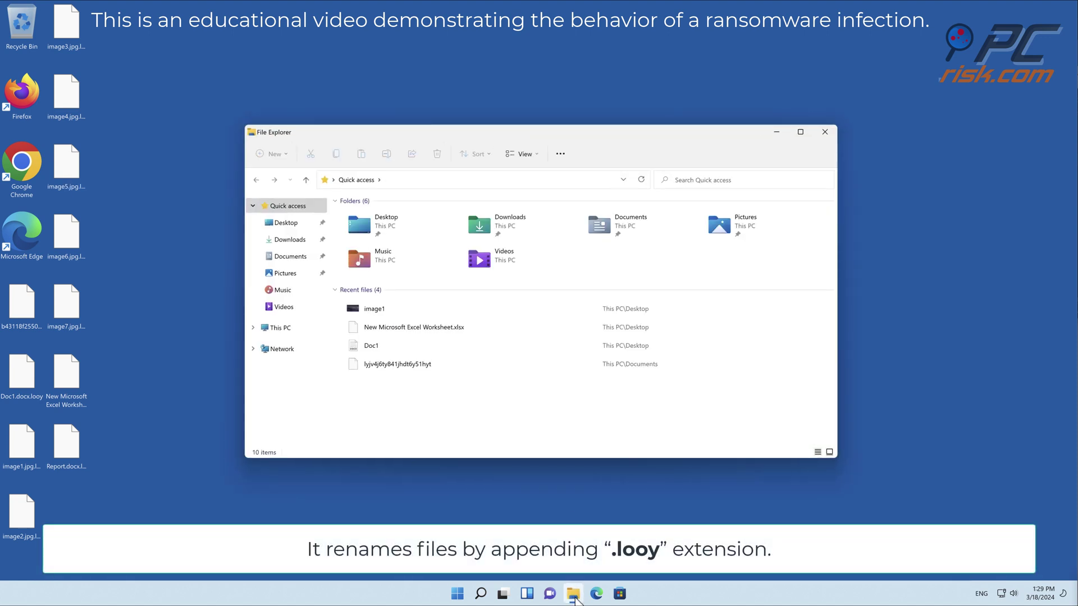
- Browse This PC > Local Disk (C:) > Users > user folder and open _README
click(296, 329)
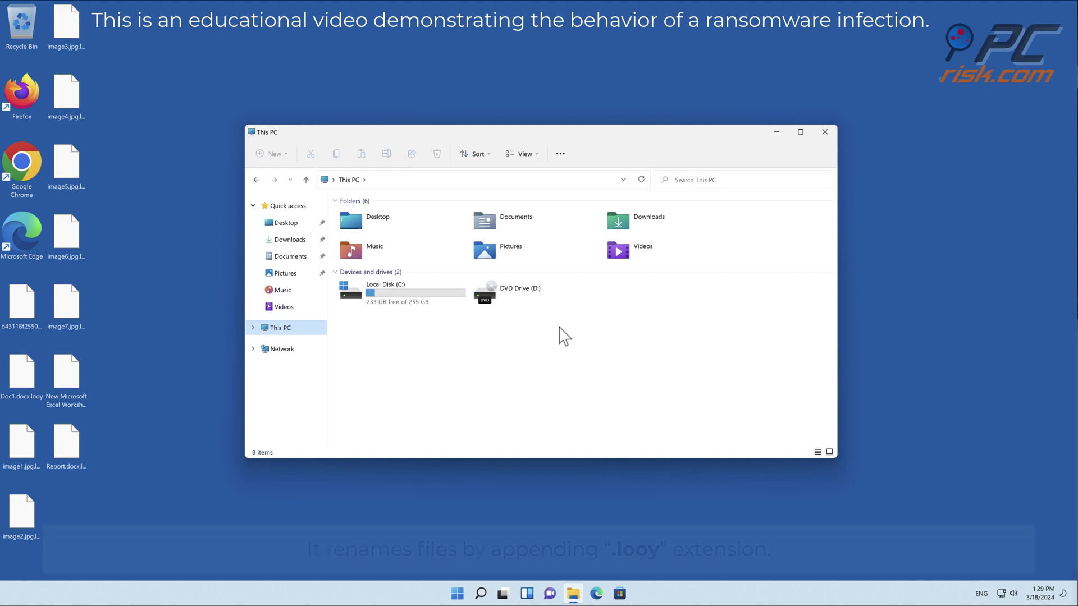
double_click(416, 295)
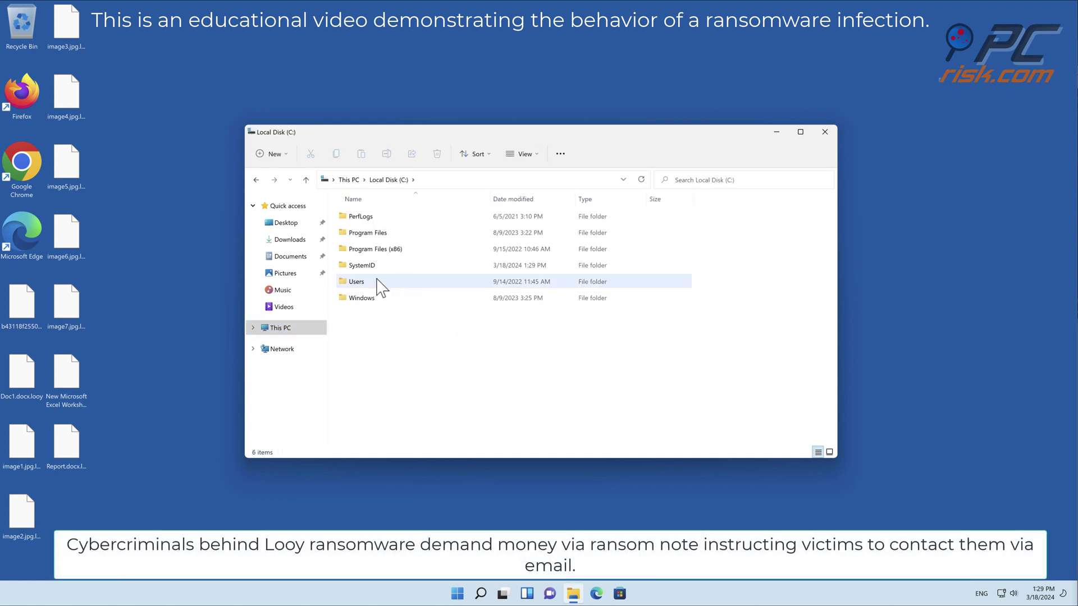
double_click(382, 284)
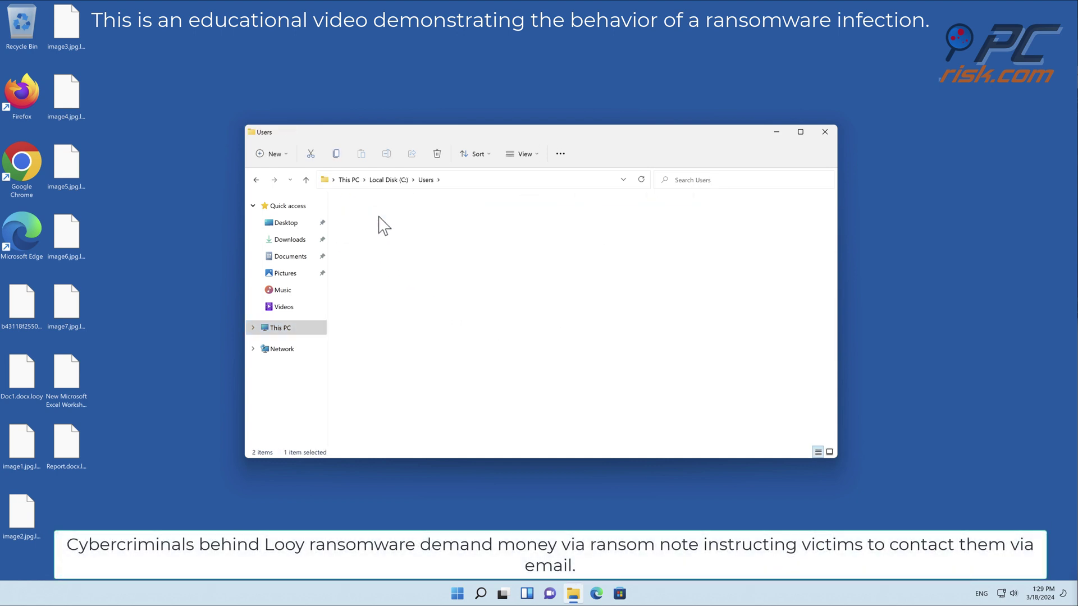
double_click(379, 224)
click(390, 400)
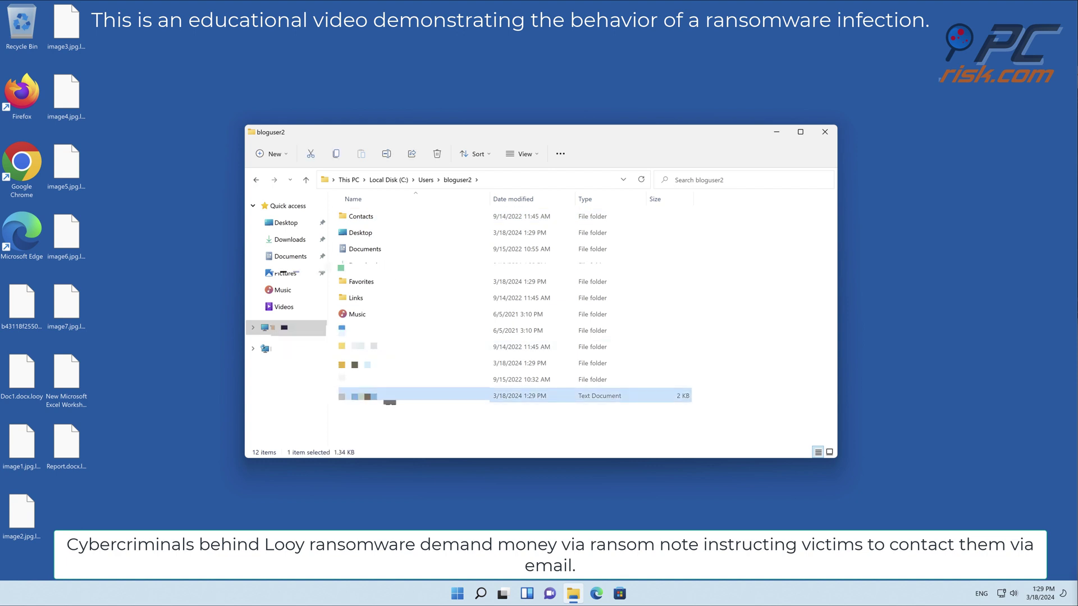
double_click(390, 397)
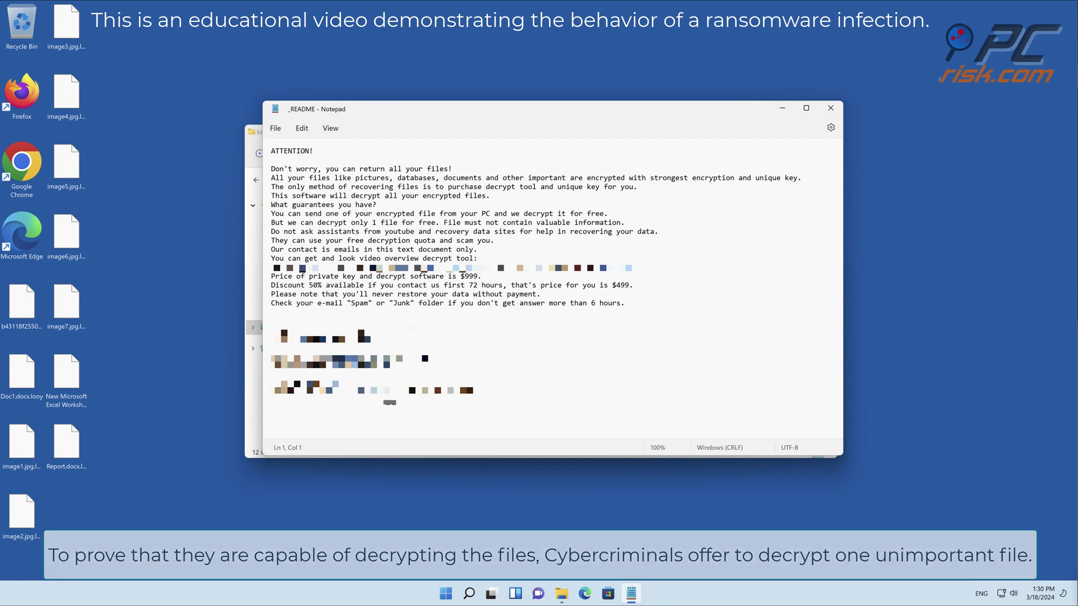
- Close the _README note in Notepad and the File Explorer window
click(832, 108)
click(825, 132)
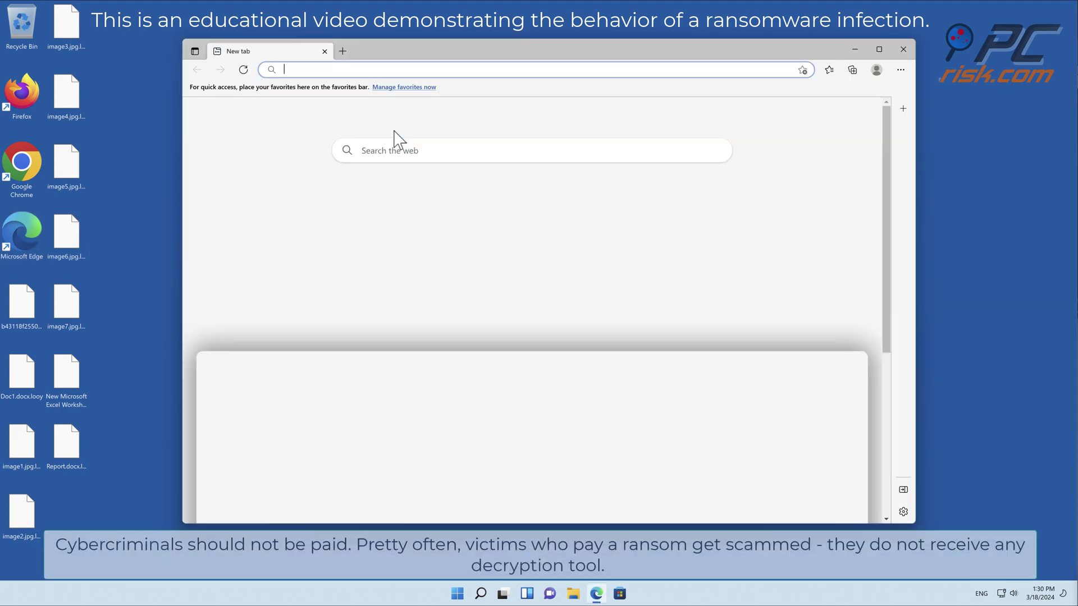
text(www.combocl)
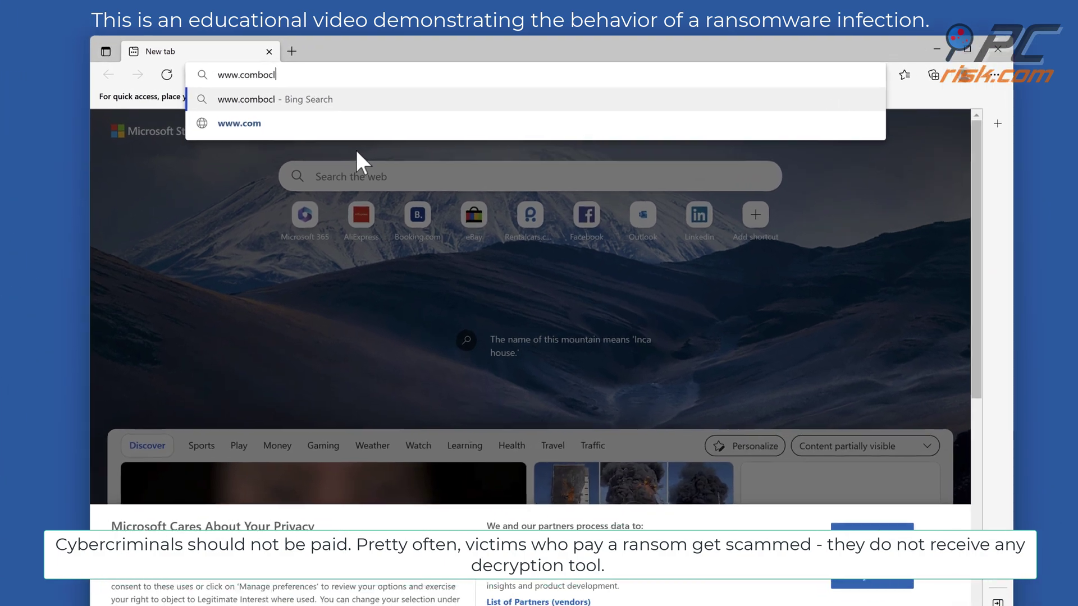
text(eaner.com)
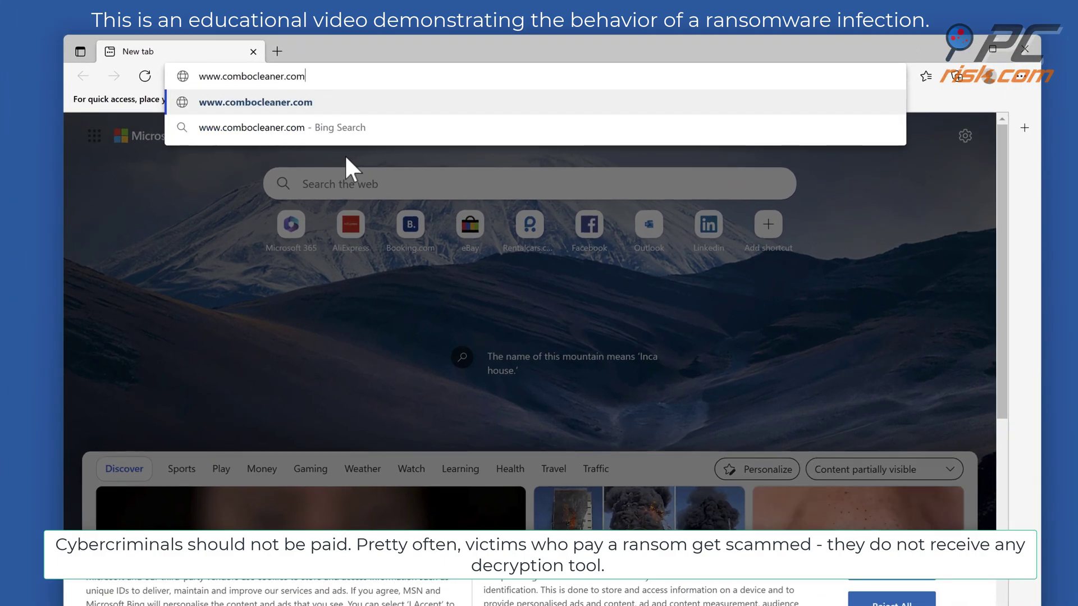
key(Return)
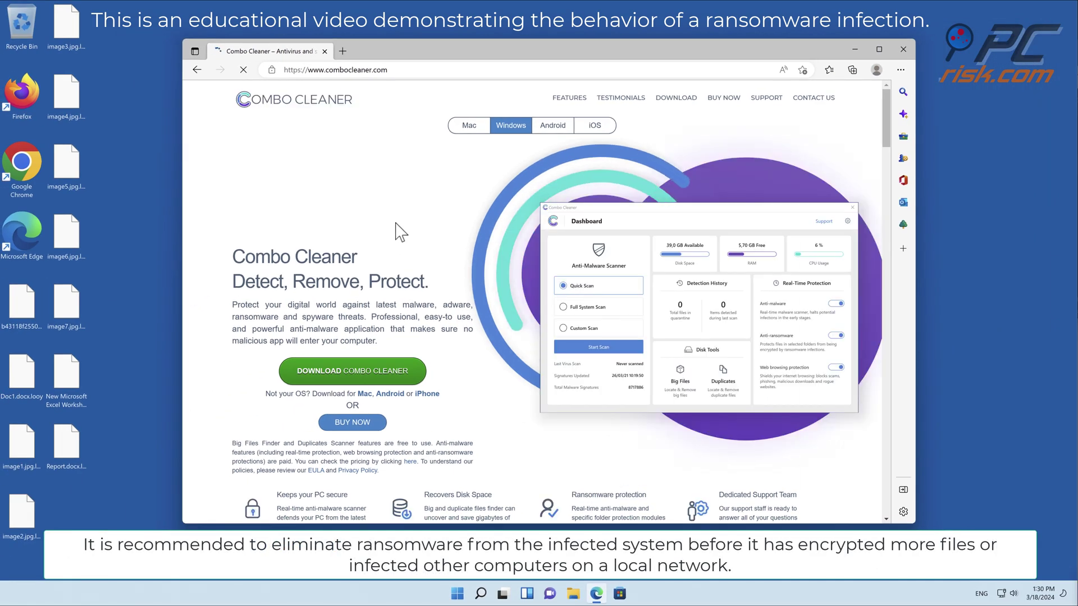
click(373, 373)
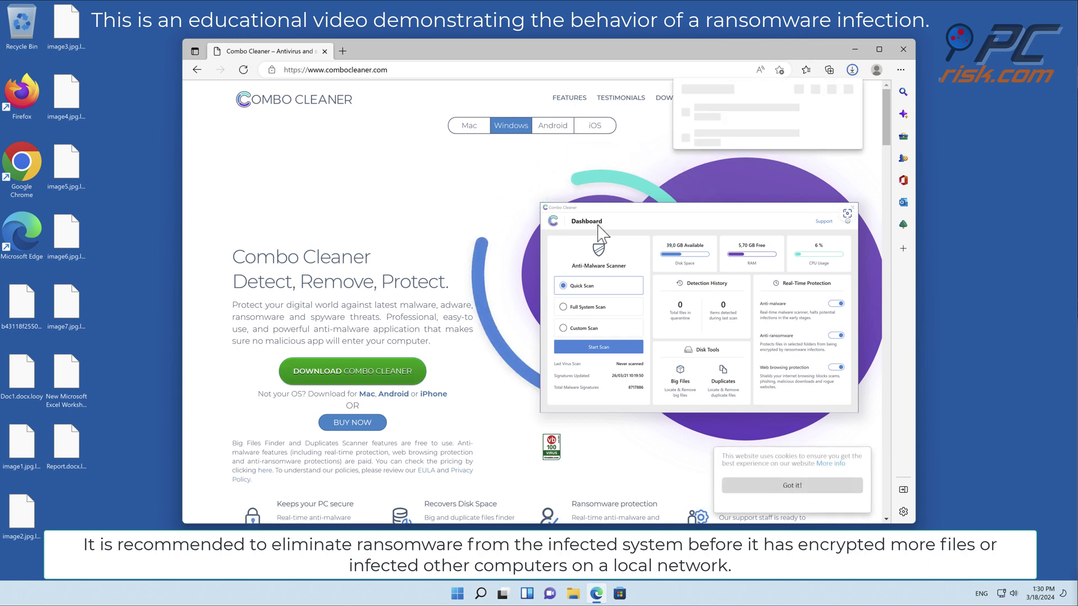
- Run the downloaded CCSetup.exe with UAC approval and close Edge
click(739, 115)
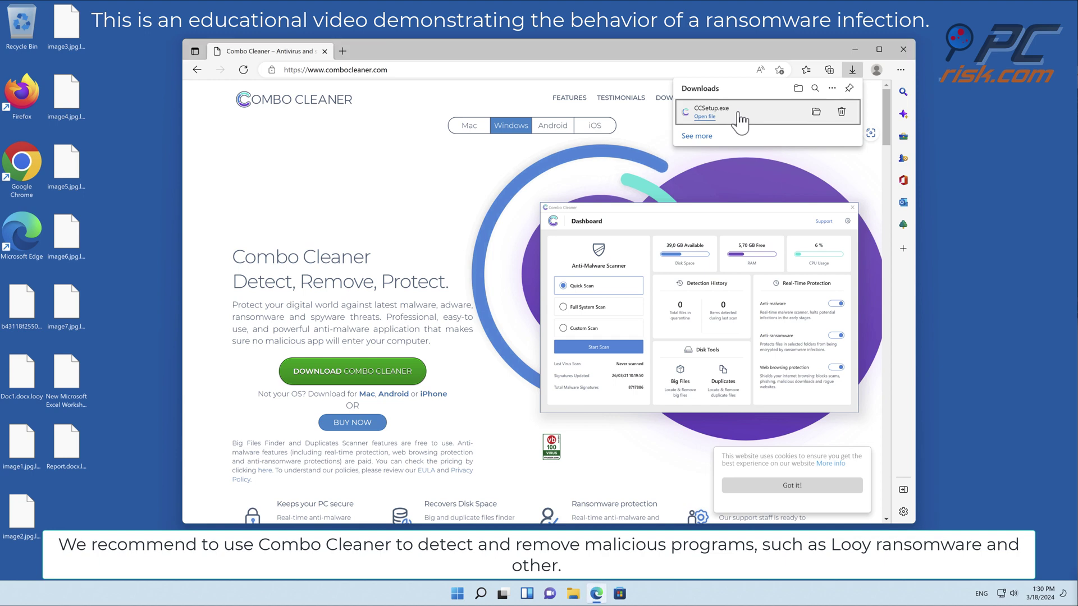
click(483, 384)
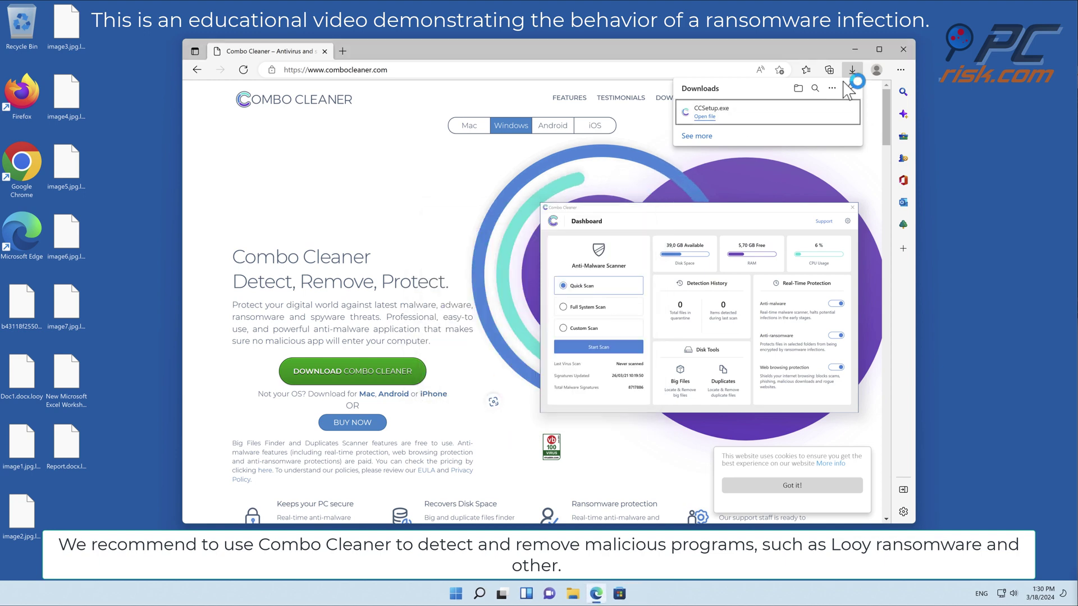
click(902, 56)
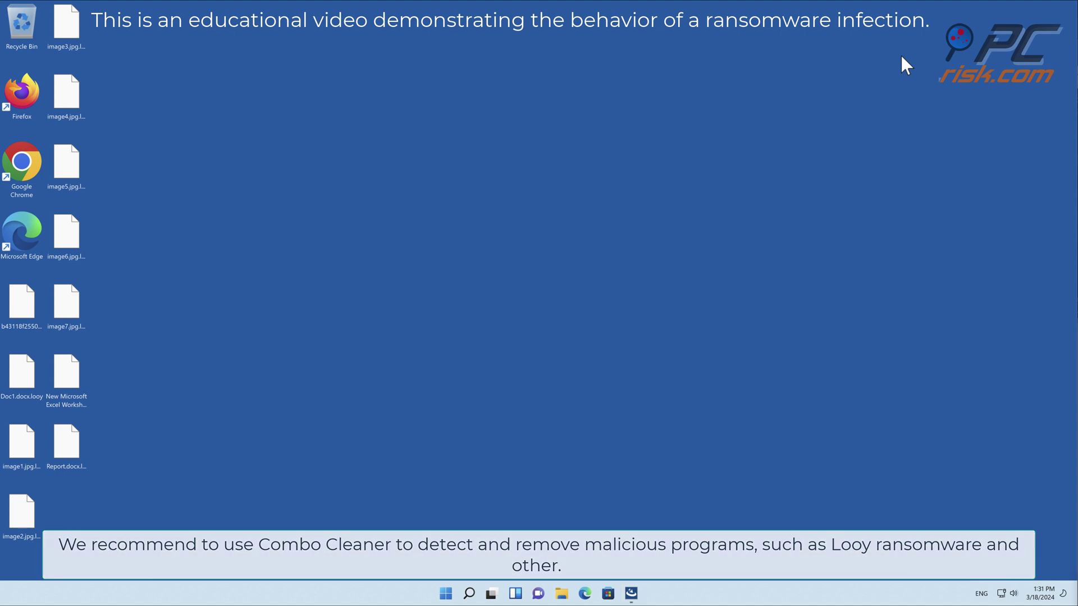
- Complete the InstallShield wizard with the initial computer scan option left checked
click(607, 421)
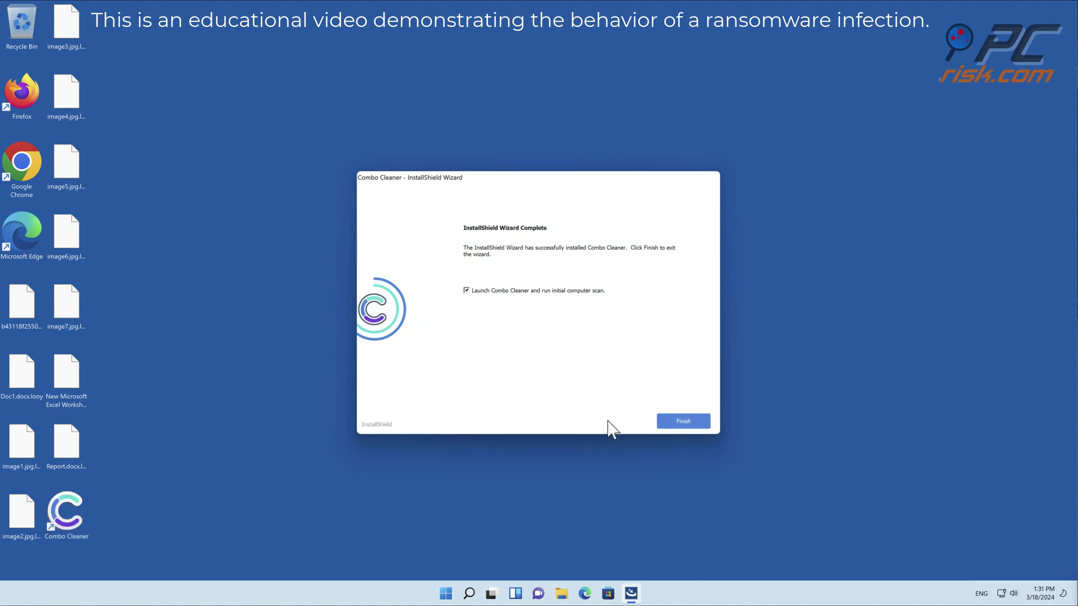
click(690, 421)
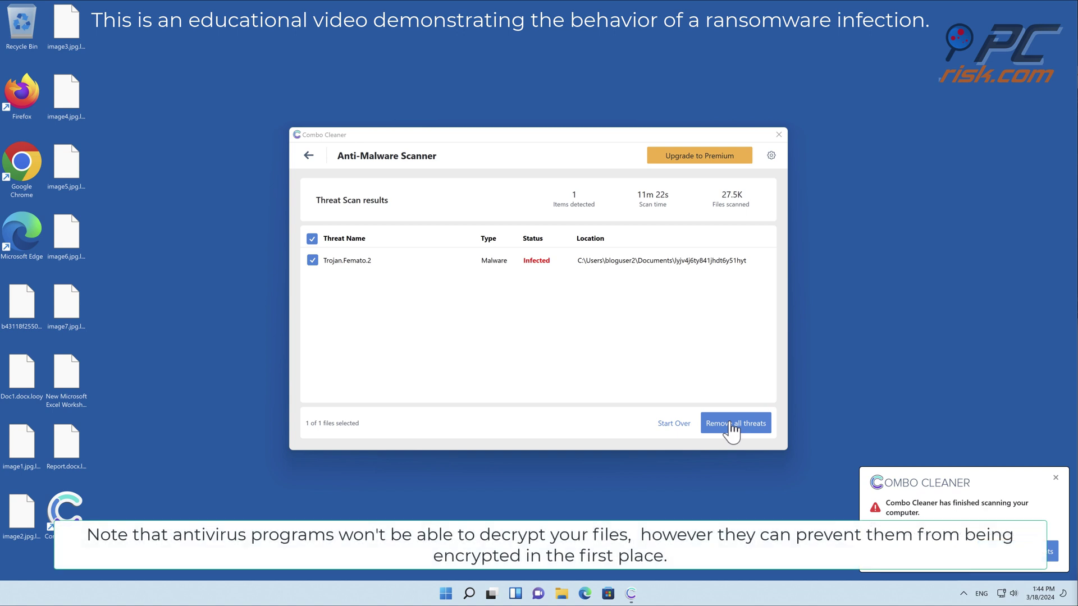
- Activate the licence, move Trojan.Femato.2 to quarantine, and dismiss the scan summary
click(733, 425)
click(375, 403)
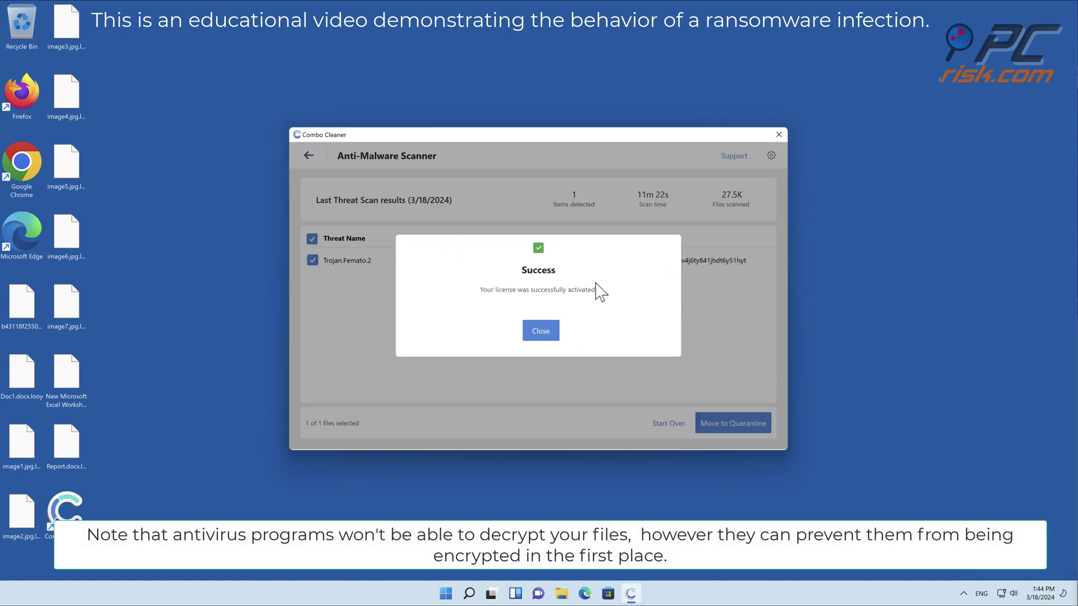
click(551, 334)
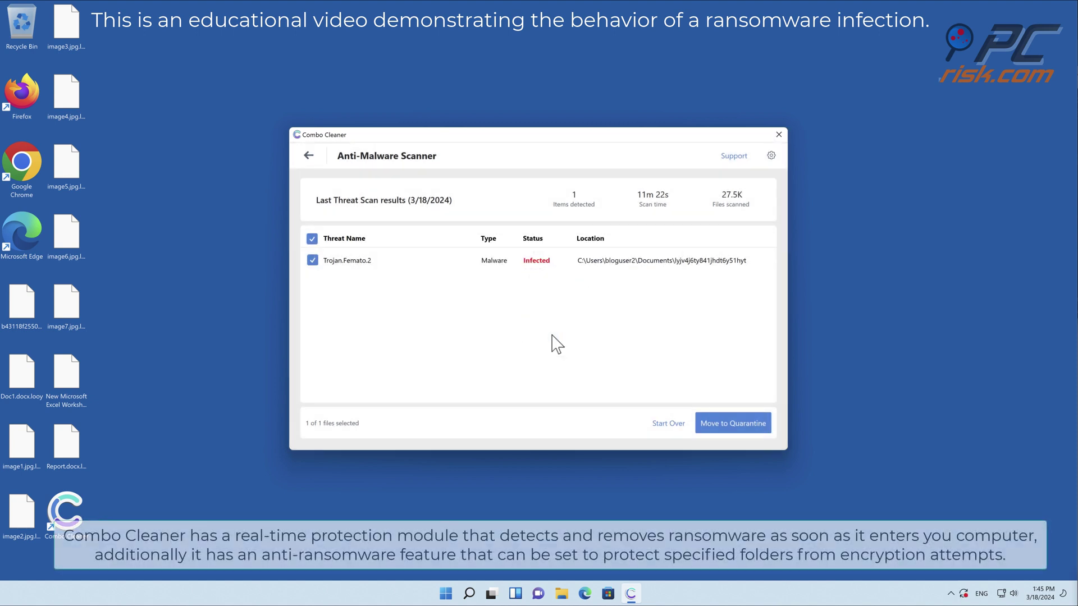
click(758, 427)
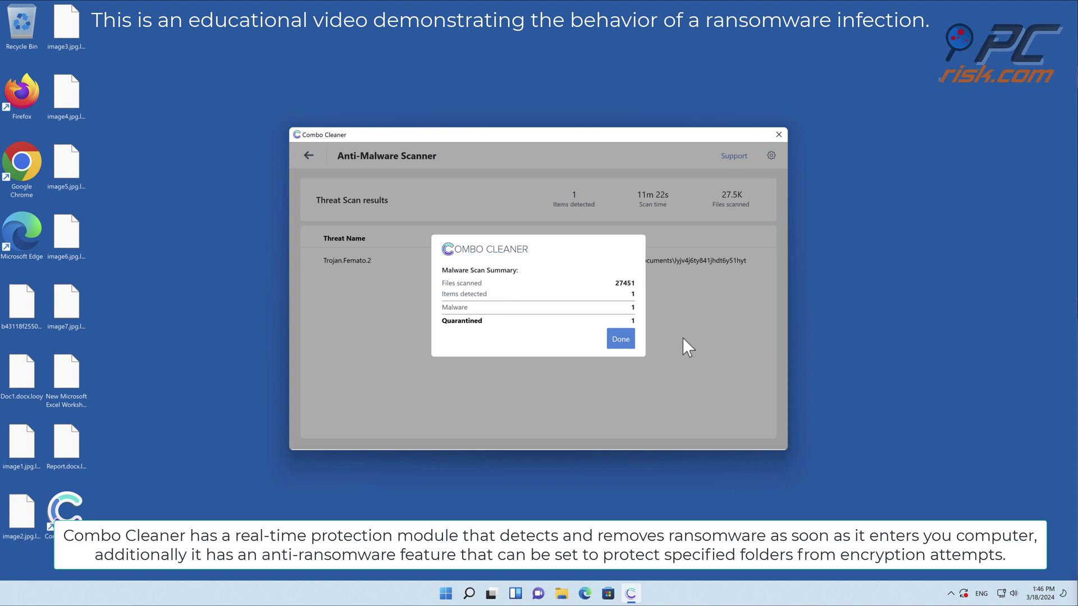
click(620, 339)
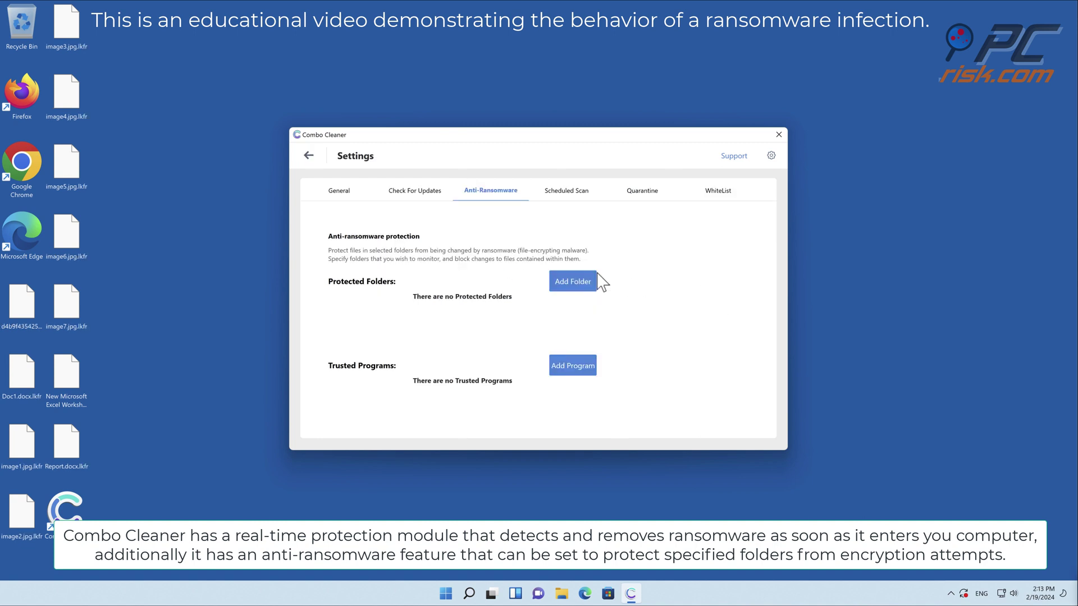
- Add Desktop as an Anti-Ransomware protected folder and close Combo Cleaner
click(589, 282)
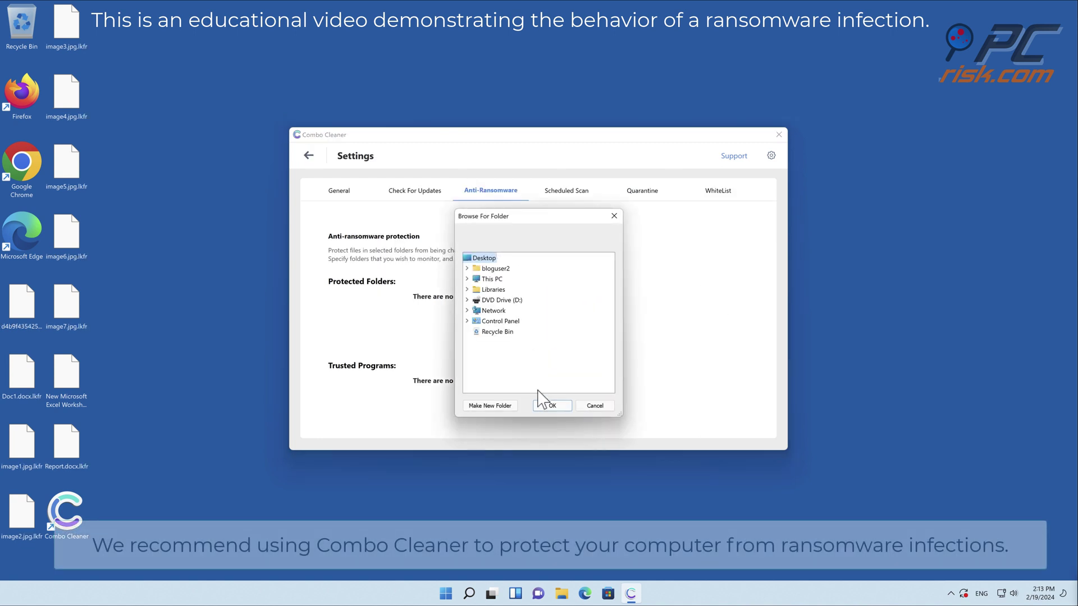
click(552, 405)
click(309, 158)
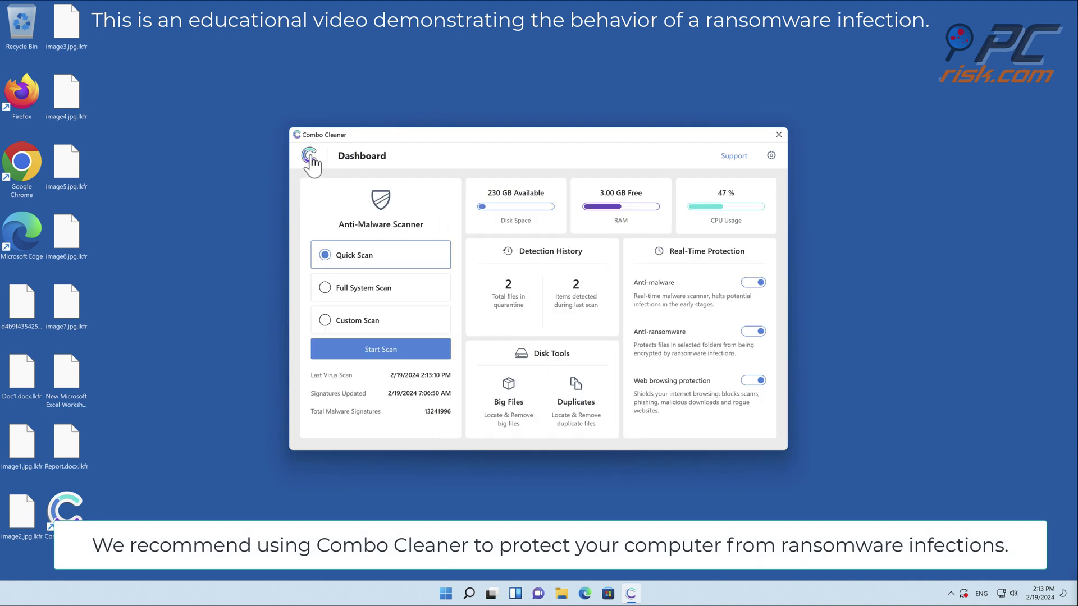
click(779, 135)
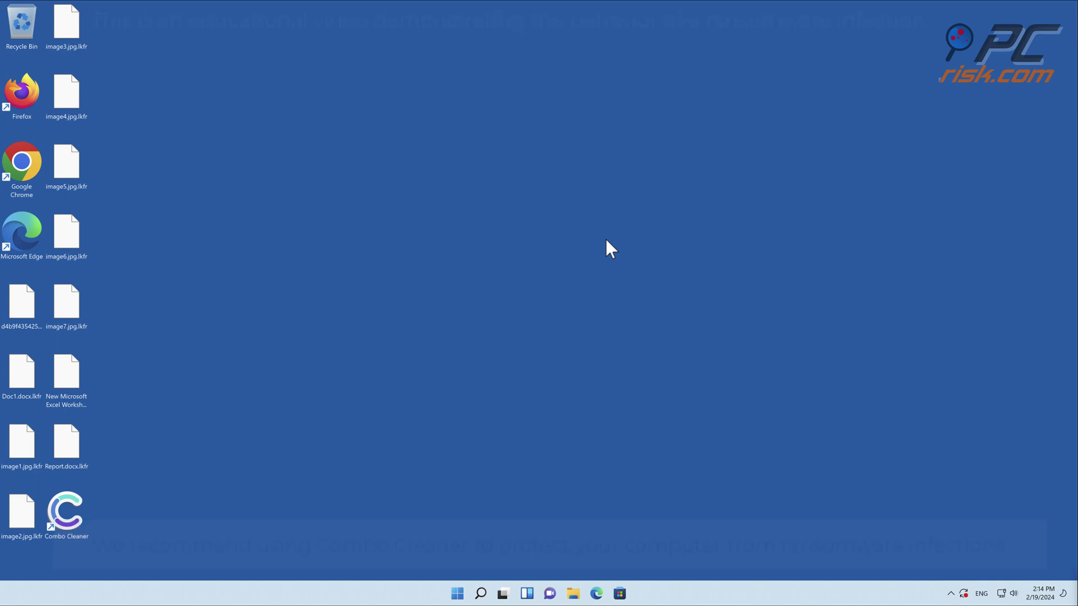